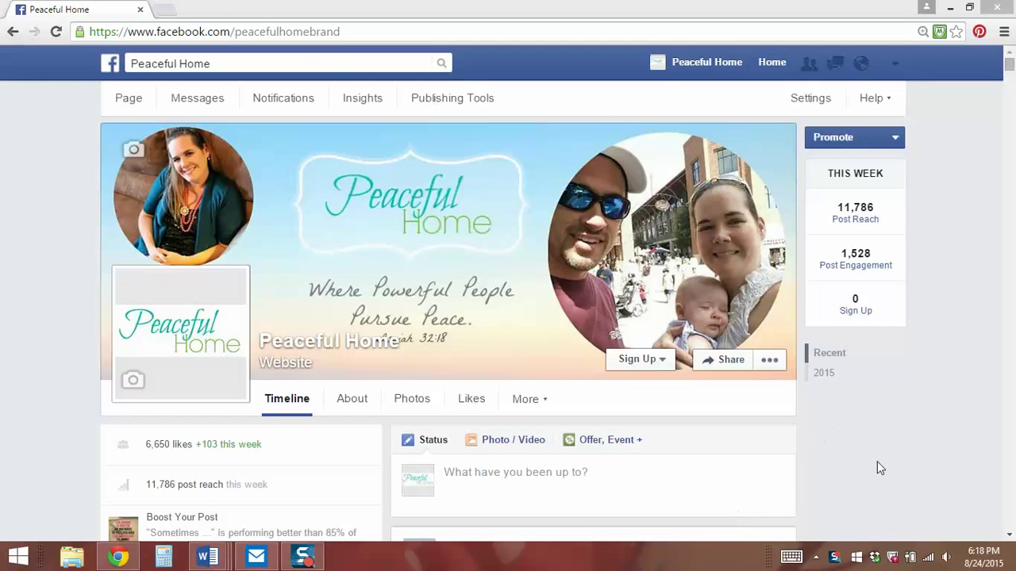
Step: Scroll the Peaceful Home timeline and open the options menu on the shared ZOO Weekly video post
{"action": "left_click", "coordinate": [986, 158]}
{"action": "scroll", "coordinate": [984, 158], "scroll_direction": "down", "scroll_amount": 5}
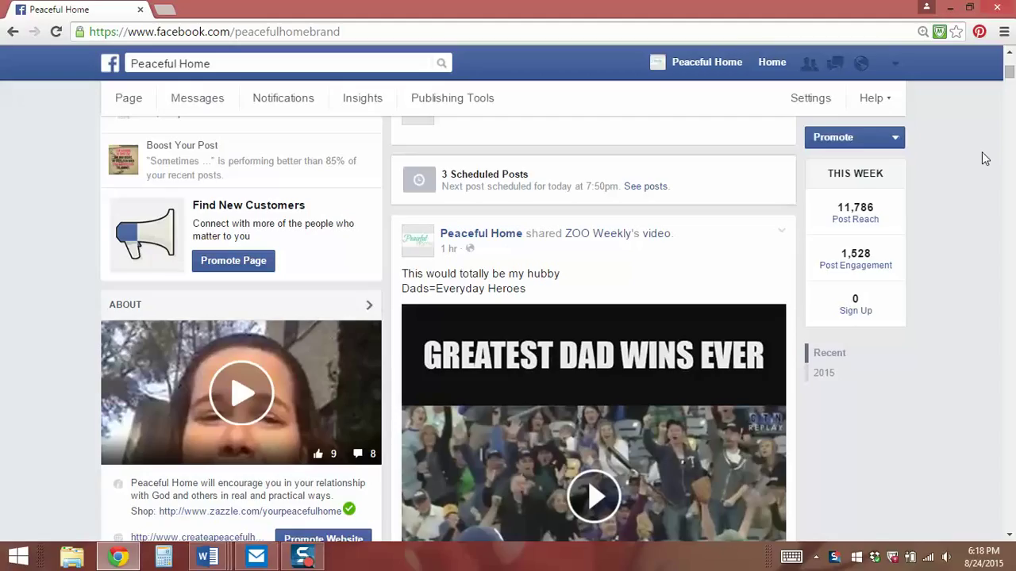
{"action": "left_click", "coordinate": [782, 234]}
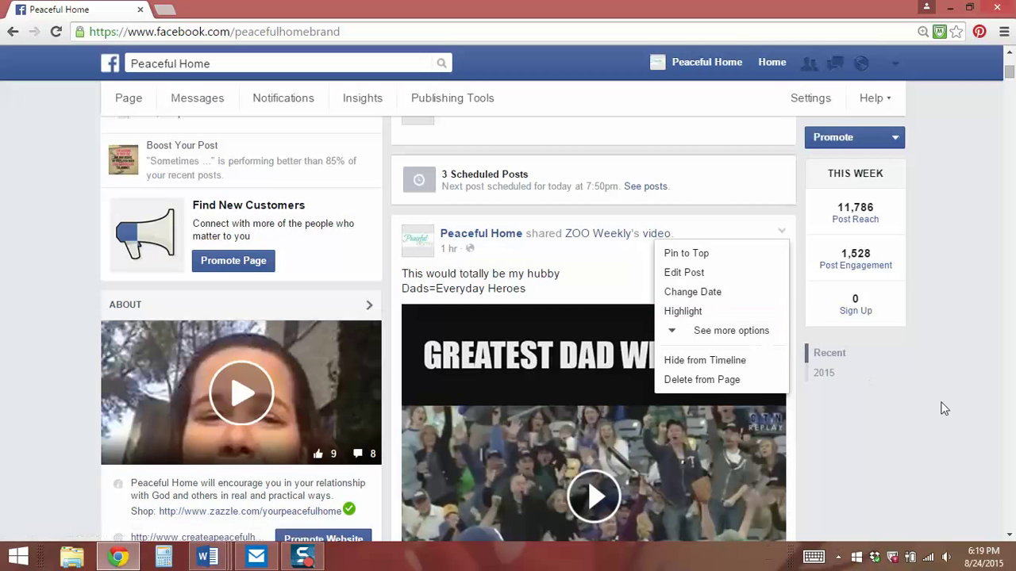
Step: Highlight the post starting "I've been asking myself a lot of hard questions lately" from its options
{"action": "scroll", "coordinate": [914, 392], "scroll_direction": "down", "scroll_amount": 8}
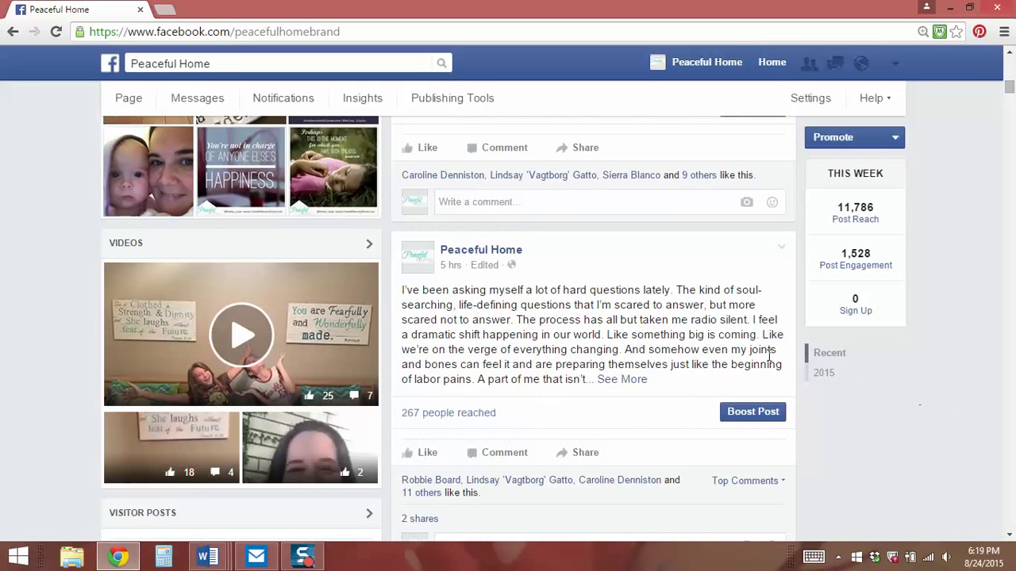
{"action": "left_click", "coordinate": [782, 248]}
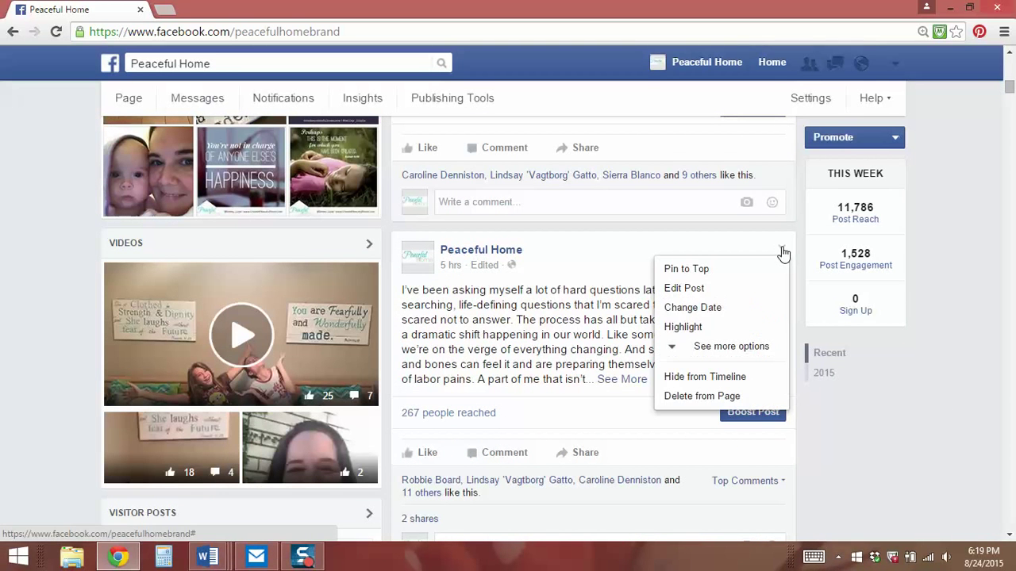
{"action": "left_click", "coordinate": [683, 327]}
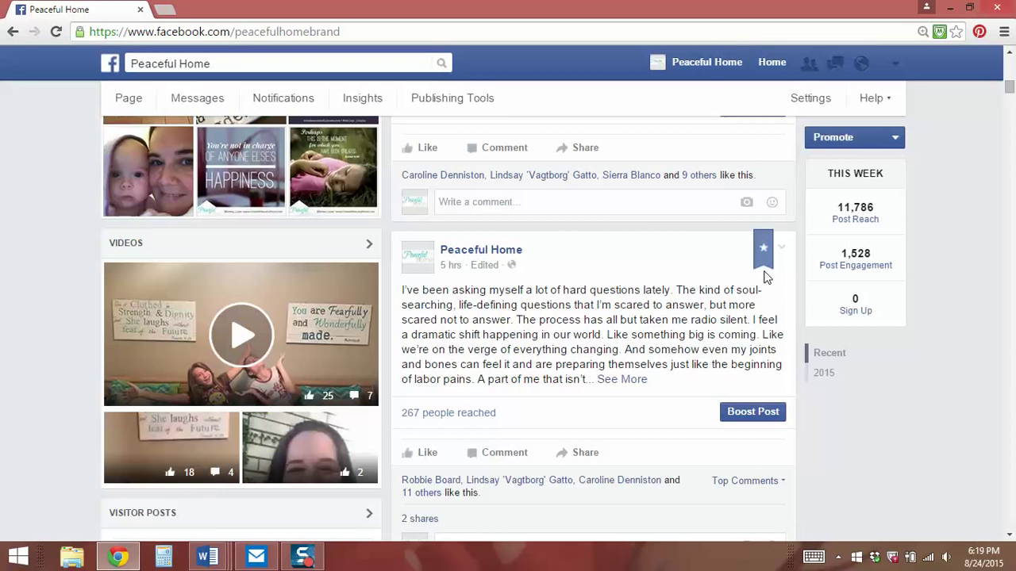
{"action": "scroll", "coordinate": [764, 279], "scroll_direction": "down", "scroll_amount": 12}
{"action": "scroll", "coordinate": [765, 279], "scroll_direction": "down", "scroll_amount": 4}
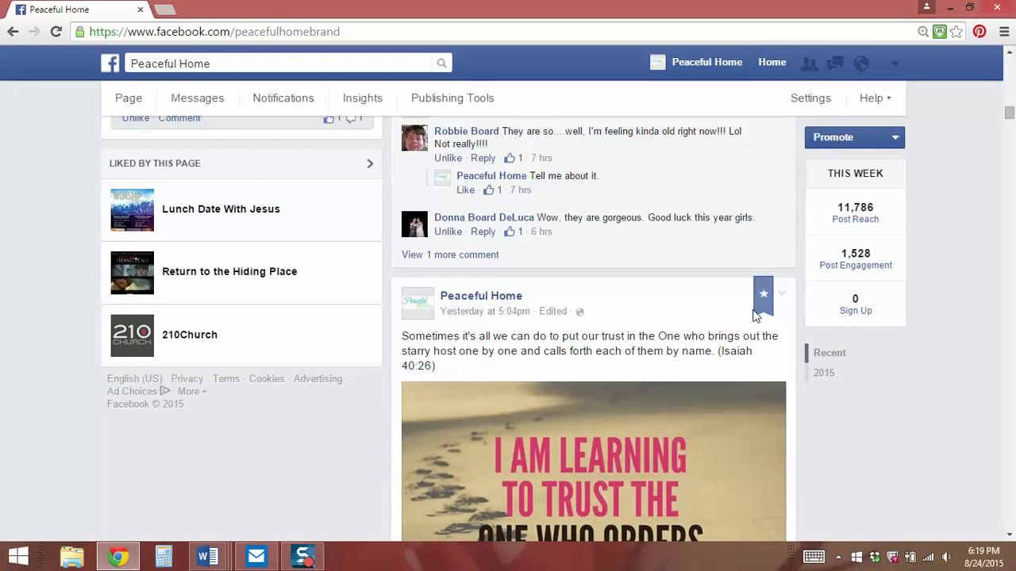
Step: Scroll down past the recent posts, clearing an accidental text selection along the way
{"action": "scroll", "coordinate": [756, 315], "scroll_direction": "down", "scroll_amount": 2}
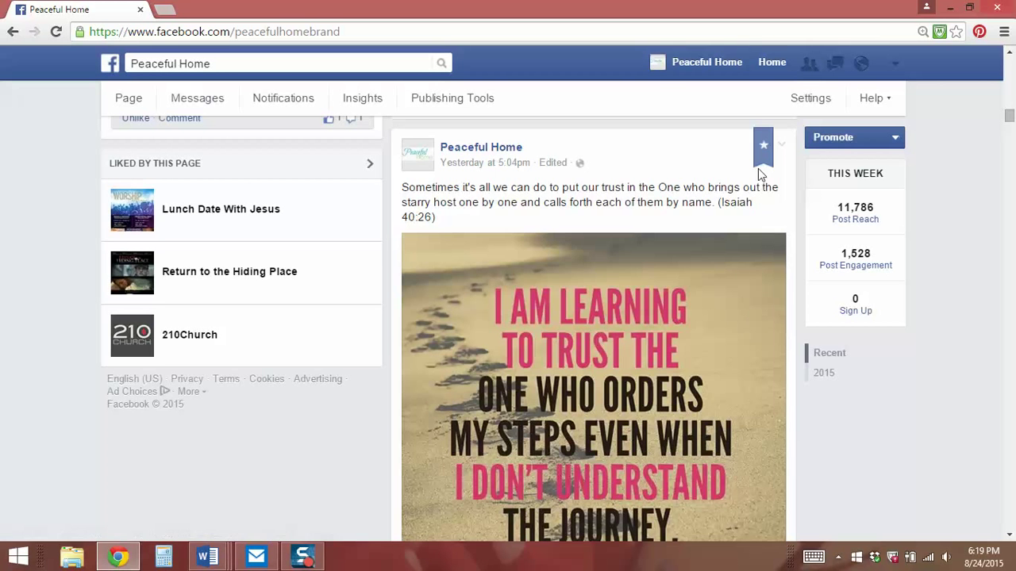
{"action": "scroll", "coordinate": [714, 270], "scroll_direction": "down", "scroll_amount": 4}
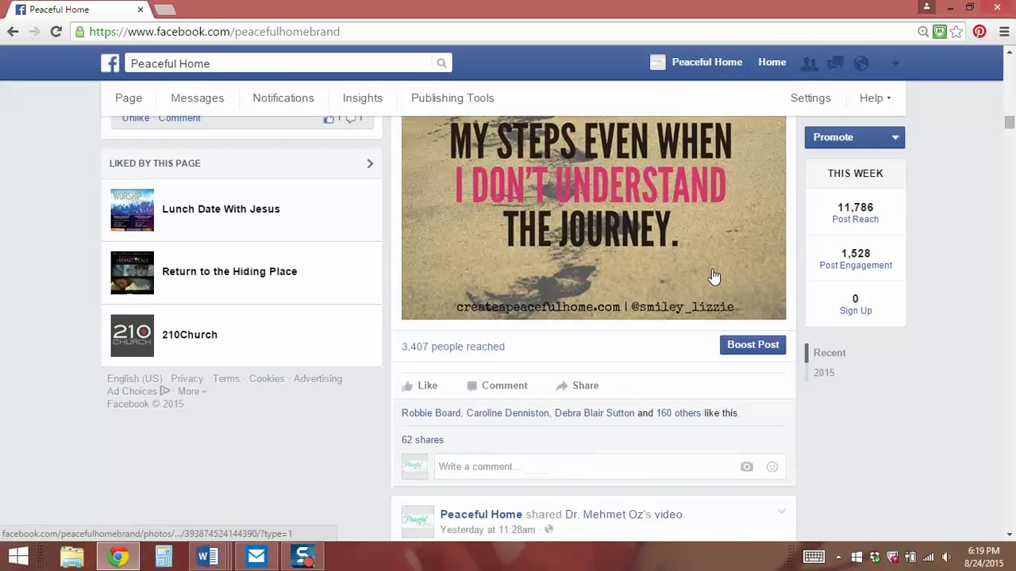
{"action": "scroll", "coordinate": [712, 276], "scroll_direction": "down", "scroll_amount": 1}
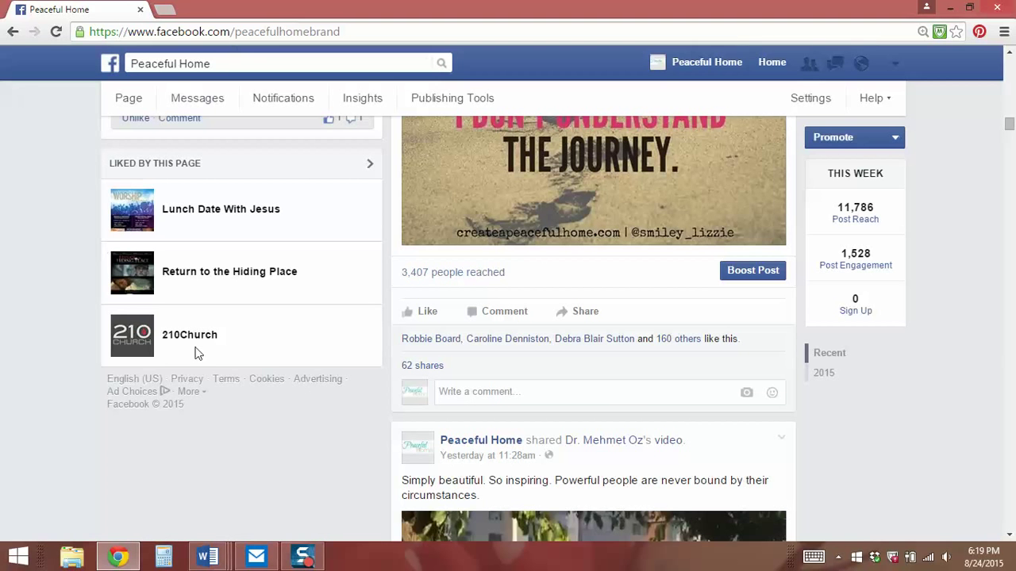
{"action": "scroll", "coordinate": [80, 272], "scroll_direction": "down", "scroll_amount": 1}
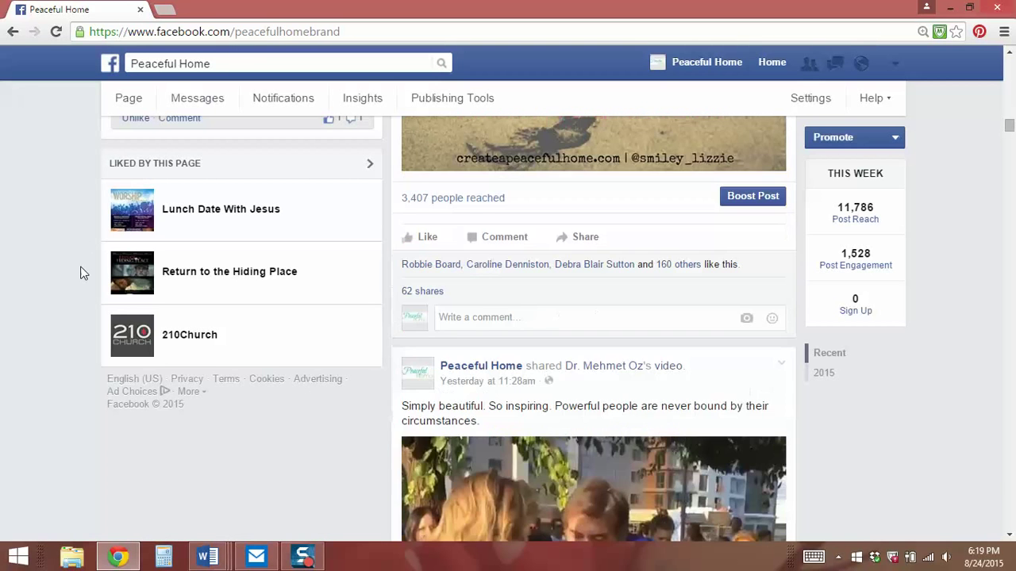
{"action": "scroll", "coordinate": [294, 379], "scroll_direction": "down", "scroll_amount": 4}
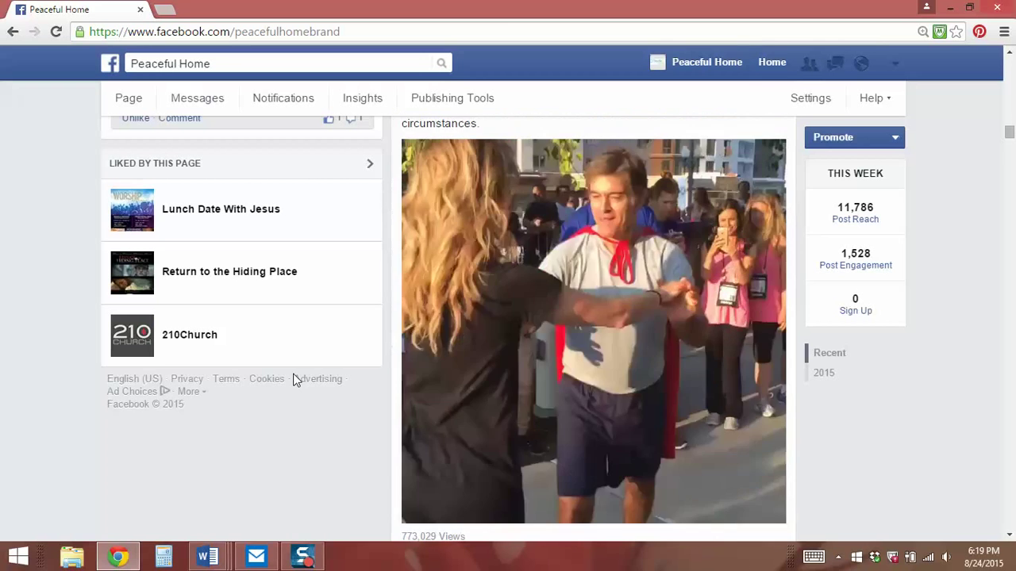
{"action": "scroll", "coordinate": [293, 380], "scroll_direction": "down", "scroll_amount": 2}
{"action": "left_click_drag", "start_coordinate": [93, 449], "coordinate": [907, 501]}
{"action": "left_click", "coordinate": [384, 425]}
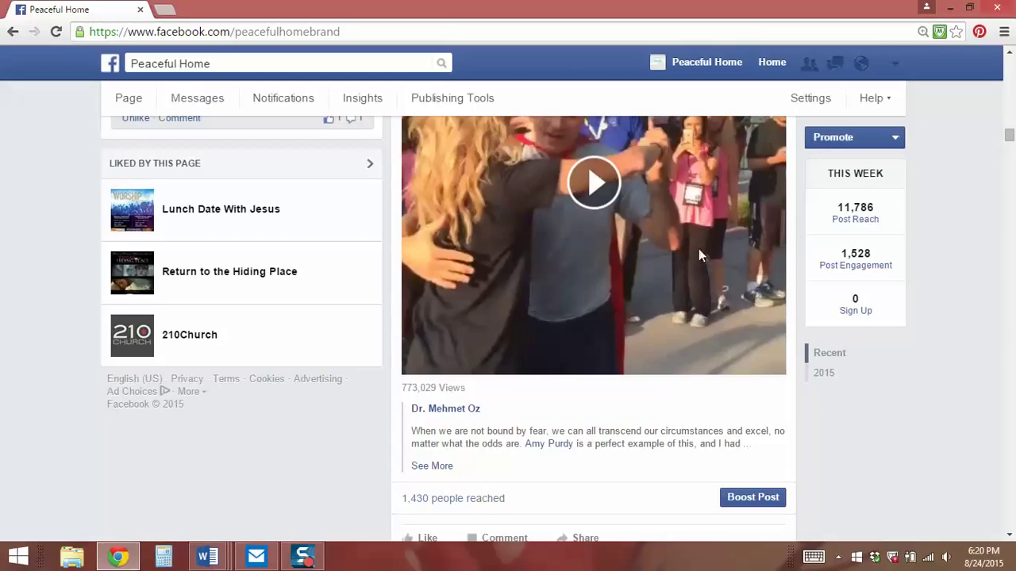
Step: Keep scrolling until the EARLIER IN 2015 divider and the August 16 "When God says No" post appear
{"action": "scroll", "coordinate": [702, 258], "scroll_direction": "down", "scroll_amount": 10}
{"action": "scroll", "coordinate": [691, 231], "scroll_direction": "down", "scroll_amount": 1}
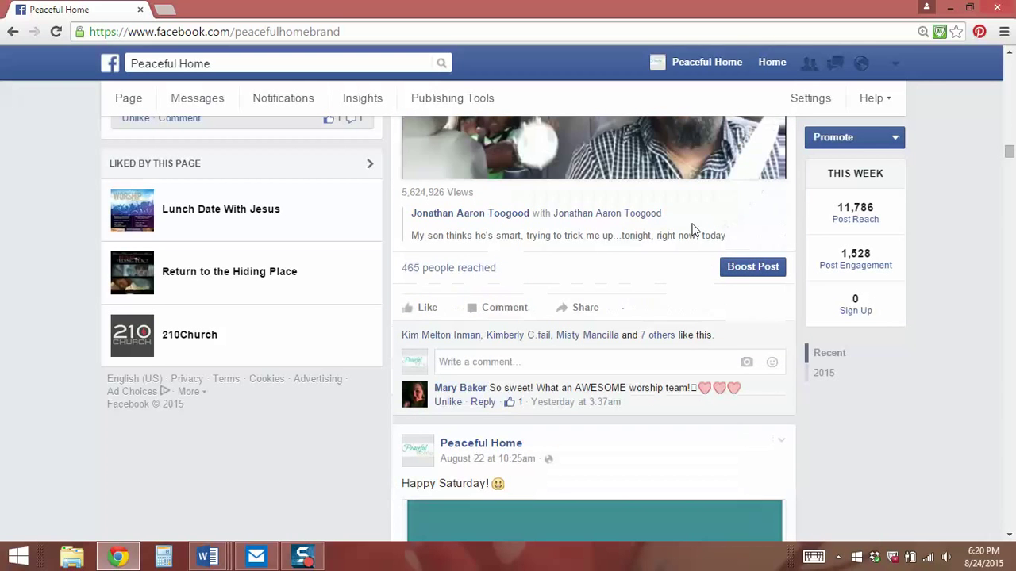
{"action": "scroll", "coordinate": [692, 230], "scroll_direction": "down", "scroll_amount": 4}
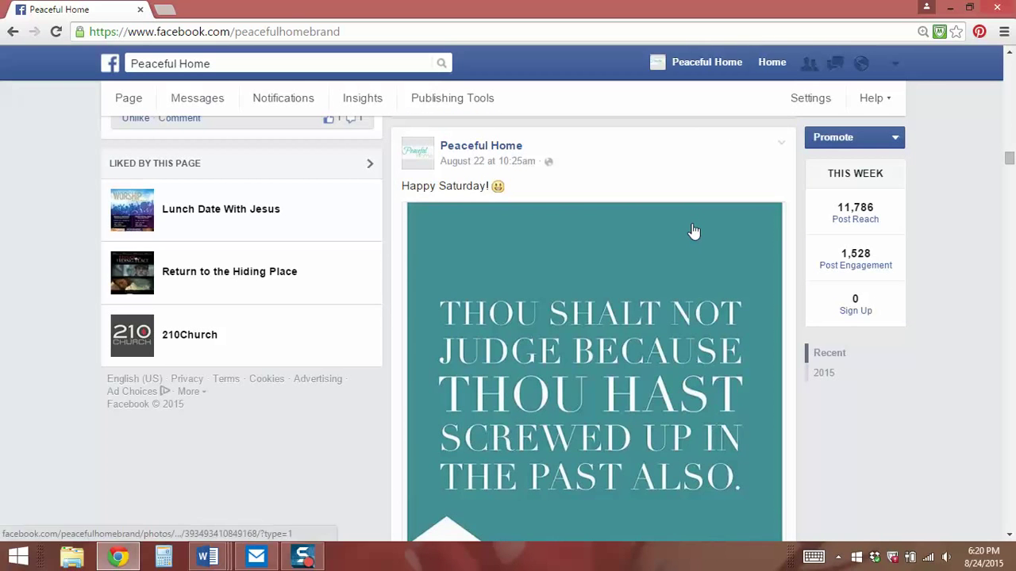
{"action": "scroll", "coordinate": [692, 230], "scroll_direction": "down", "scroll_amount": 15}
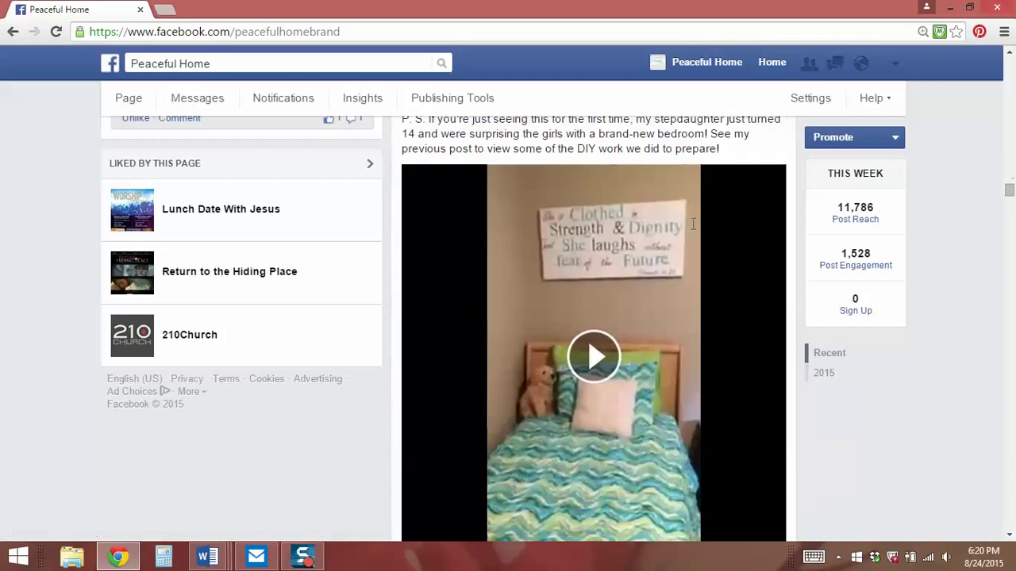
{"action": "scroll", "coordinate": [692, 231], "scroll_direction": "down", "scroll_amount": 15}
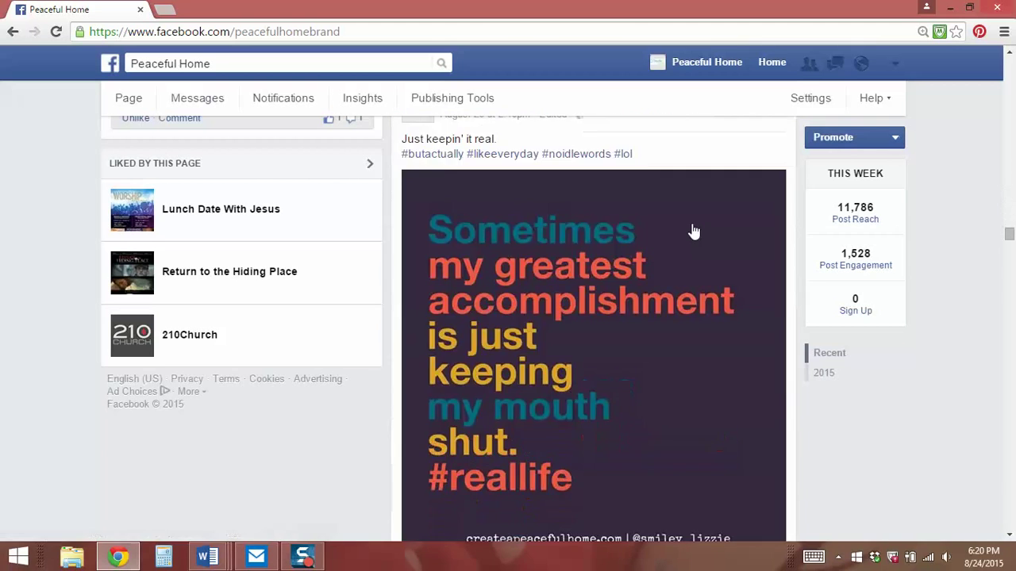
{"action": "scroll", "coordinate": [692, 230], "scroll_direction": "down", "scroll_amount": 15}
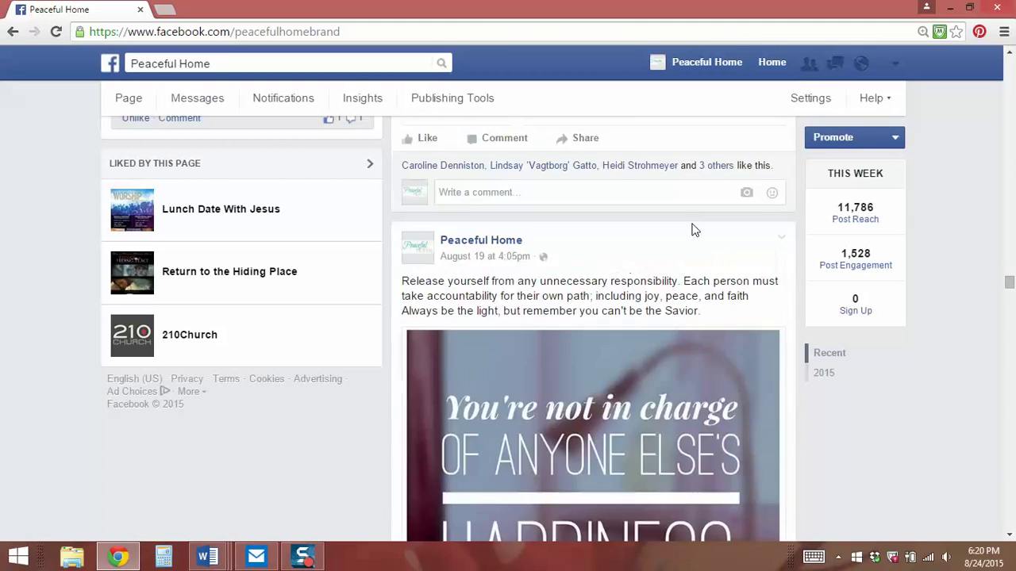
{"action": "scroll", "coordinate": [693, 230], "scroll_direction": "down", "scroll_amount": 15}
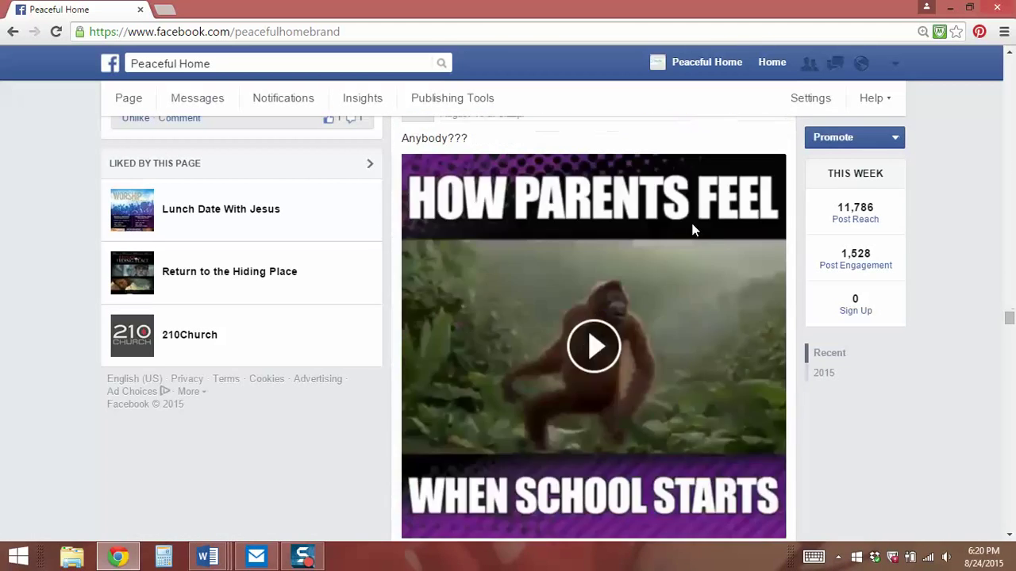
{"action": "scroll", "coordinate": [692, 230], "scroll_direction": "down", "scroll_amount": 15}
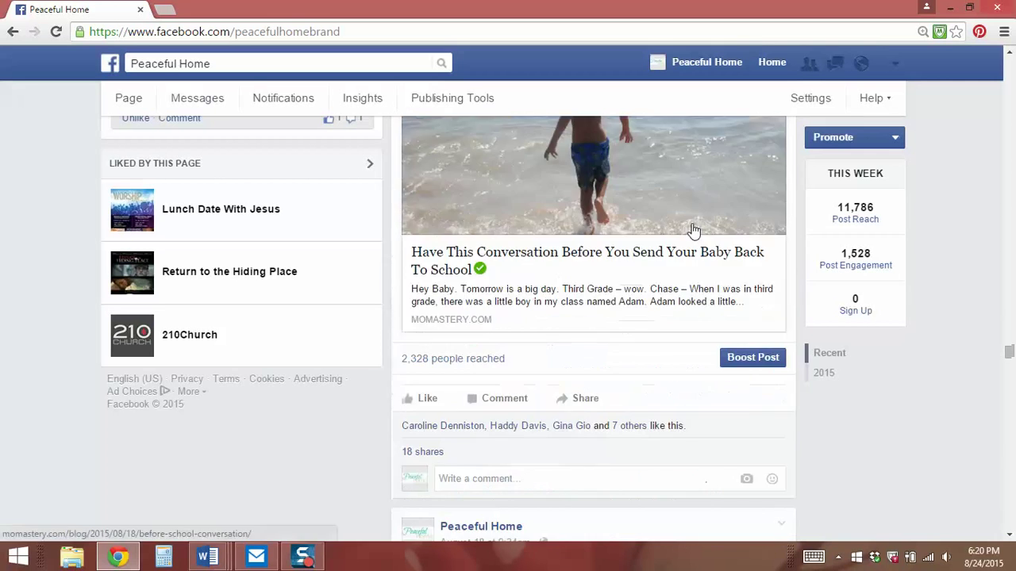
{"action": "scroll", "coordinate": [693, 228], "scroll_direction": "down", "scroll_amount": 15}
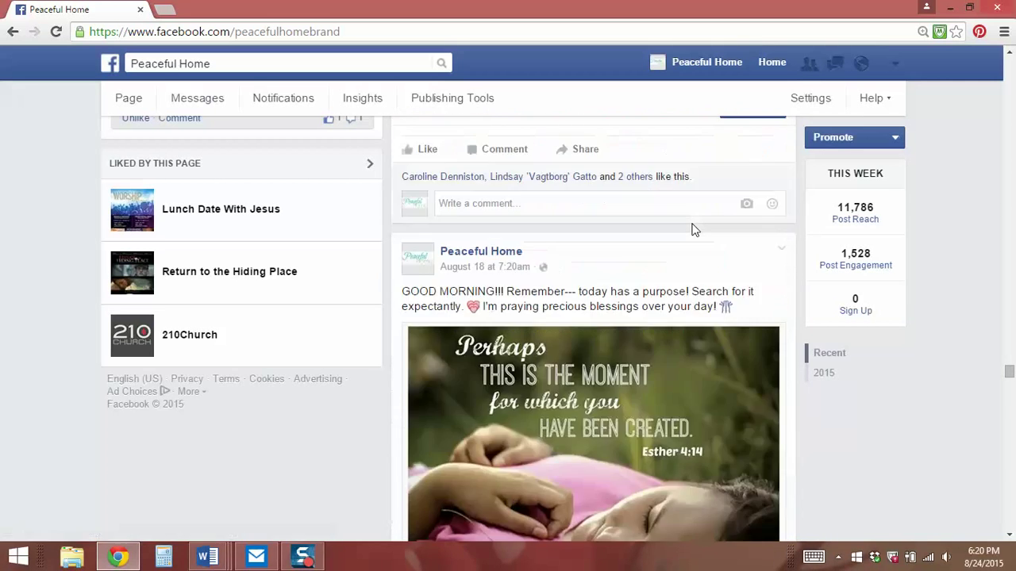
{"action": "scroll", "coordinate": [693, 230], "scroll_direction": "down", "scroll_amount": 10}
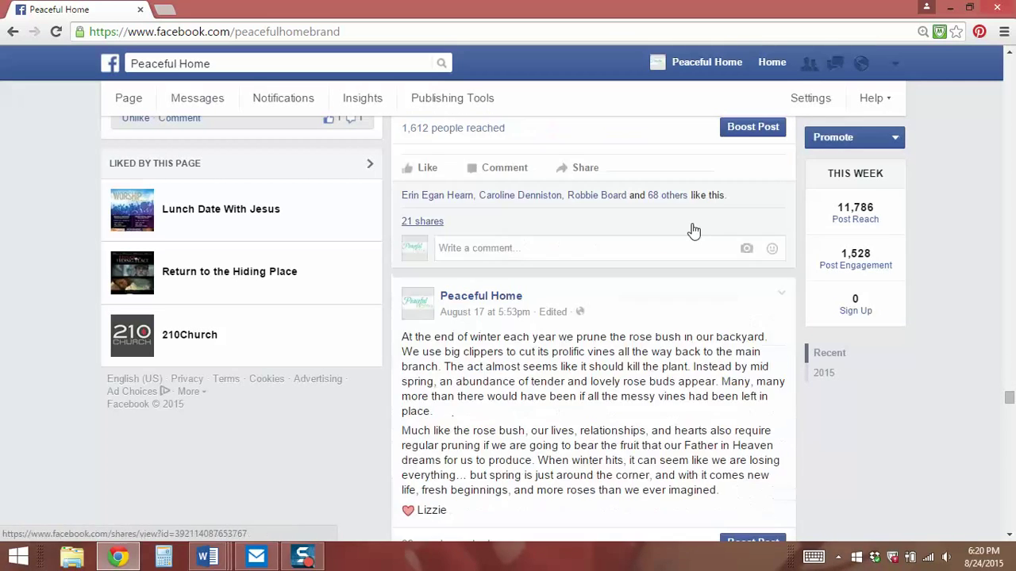
{"action": "scroll", "coordinate": [692, 231], "scroll_direction": "down", "scroll_amount": 10}
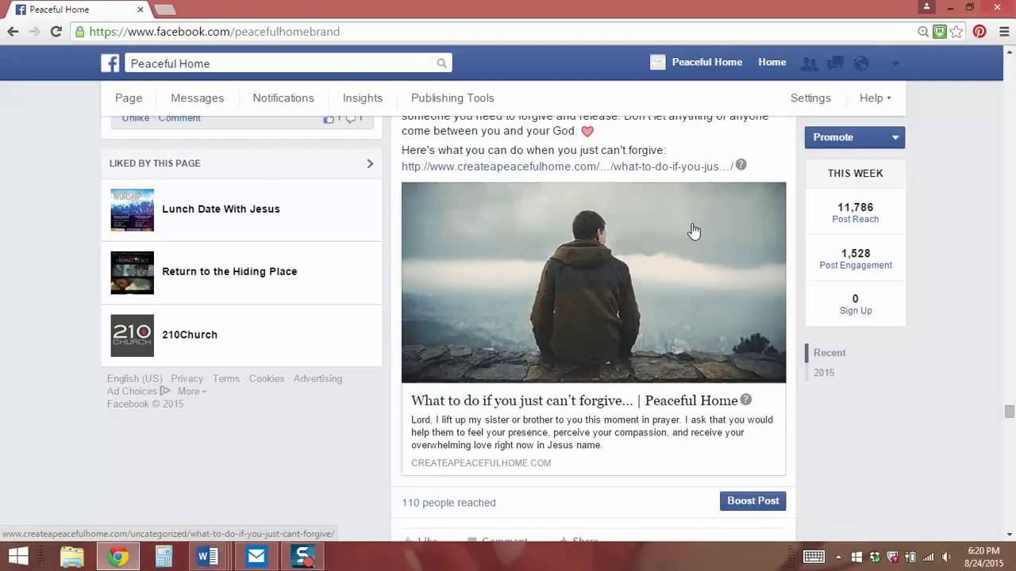
{"action": "scroll", "coordinate": [693, 230], "scroll_direction": "down", "scroll_amount": 7}
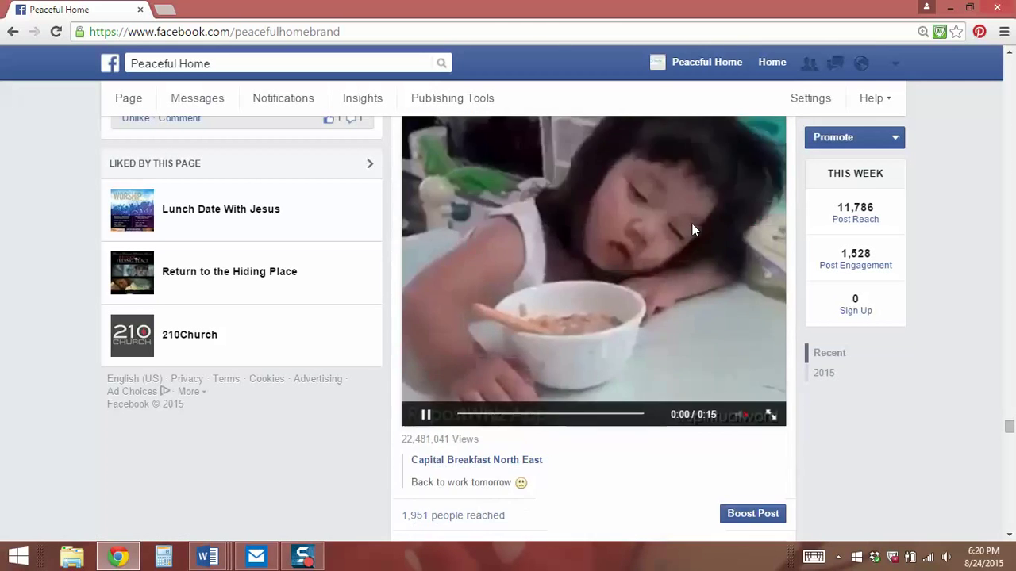
{"action": "scroll", "coordinate": [693, 230], "scroll_direction": "down", "scroll_amount": 6}
{"action": "scroll", "coordinate": [693, 230], "scroll_direction": "up", "scroll_amount": 1}
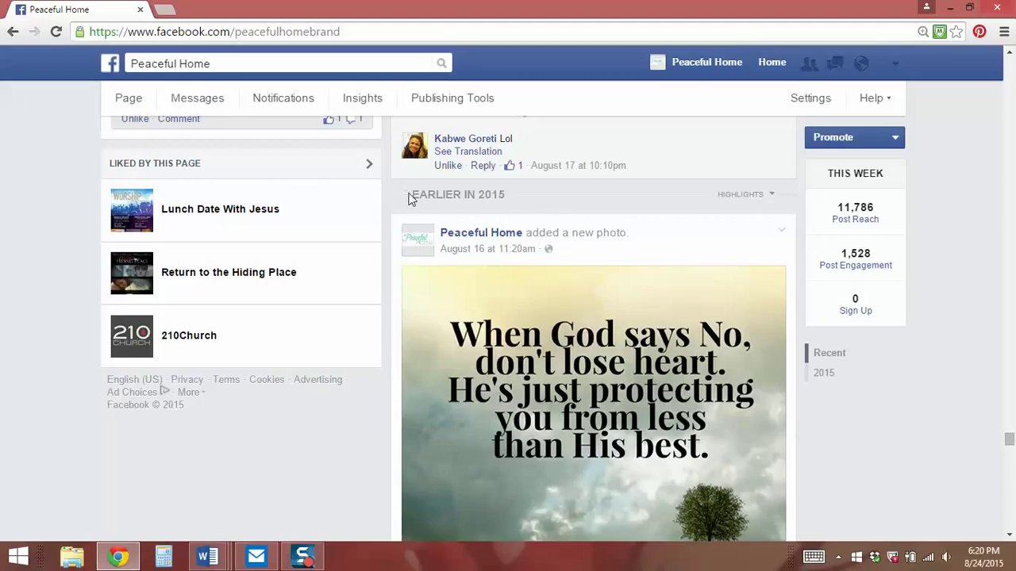
Step: Reveal the Highlights versus All Stories choice beside the EARLIER IN 2015 heading
{"action": "left_click_drag", "start_coordinate": [409, 197], "coordinate": [541, 200]}
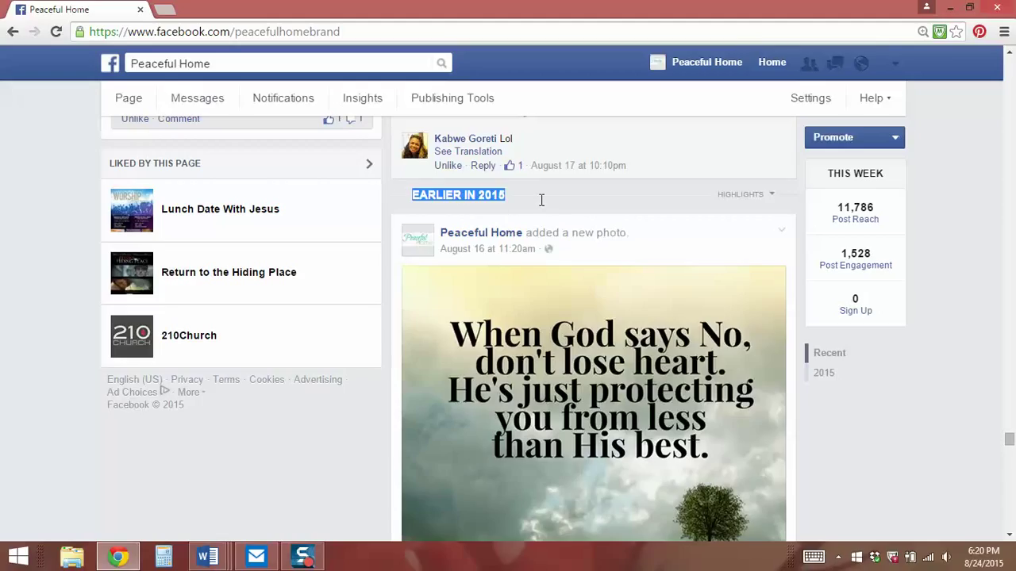
{"action": "left_click", "coordinate": [542, 203]}
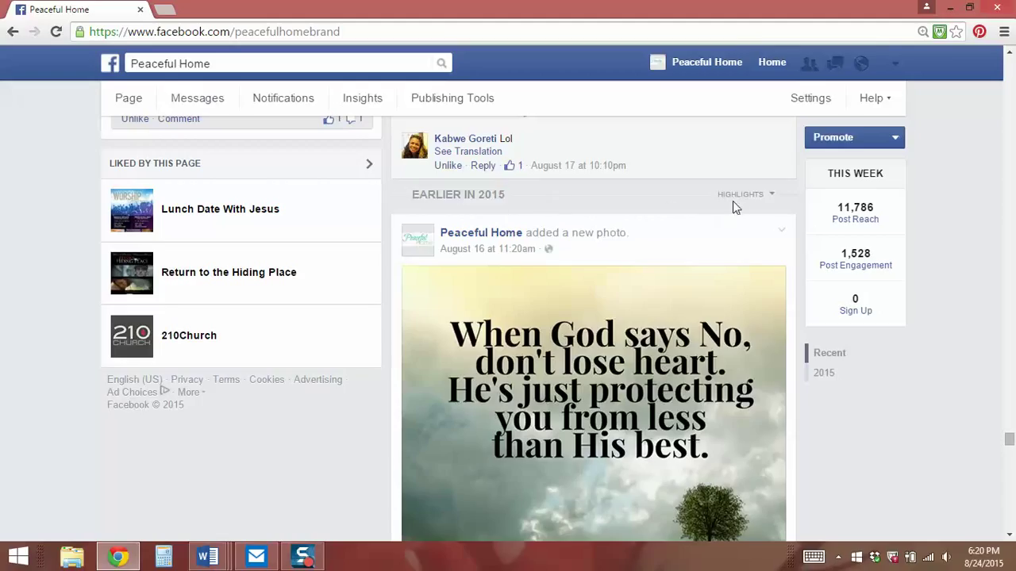
{"action": "left_click", "coordinate": [774, 200]}
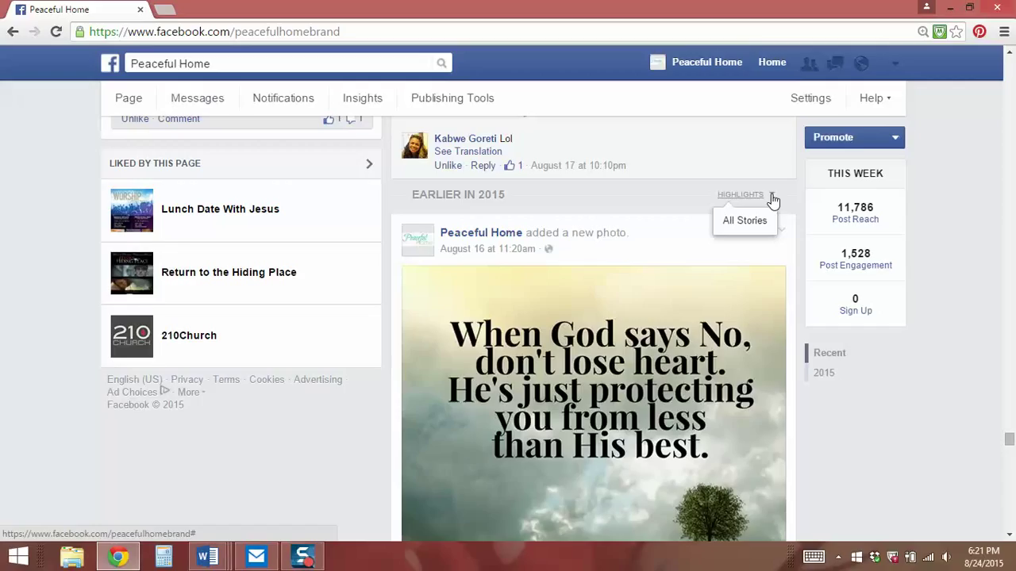
Step: Scroll to the August 9 "Take time out today" post and open its options list
{"action": "scroll", "coordinate": [846, 406], "scroll_direction": "down", "scroll_amount": 5}
{"action": "scroll", "coordinate": [846, 404], "scroll_direction": "down", "scroll_amount": 15}
{"action": "scroll", "coordinate": [845, 398], "scroll_direction": "down", "scroll_amount": 4}
{"action": "scroll", "coordinate": [844, 396], "scroll_direction": "down", "scroll_amount": 15}
{"action": "scroll", "coordinate": [844, 396], "scroll_direction": "down", "scroll_amount": 5}
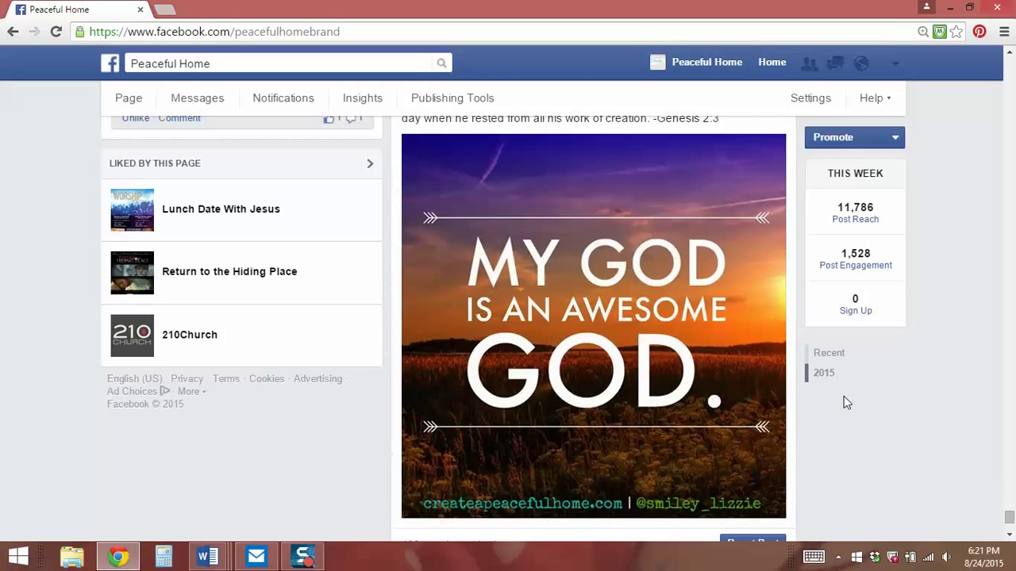
{"action": "scroll", "coordinate": [844, 396], "scroll_direction": "up", "scroll_amount": 6}
{"action": "left_click", "coordinate": [781, 399]}
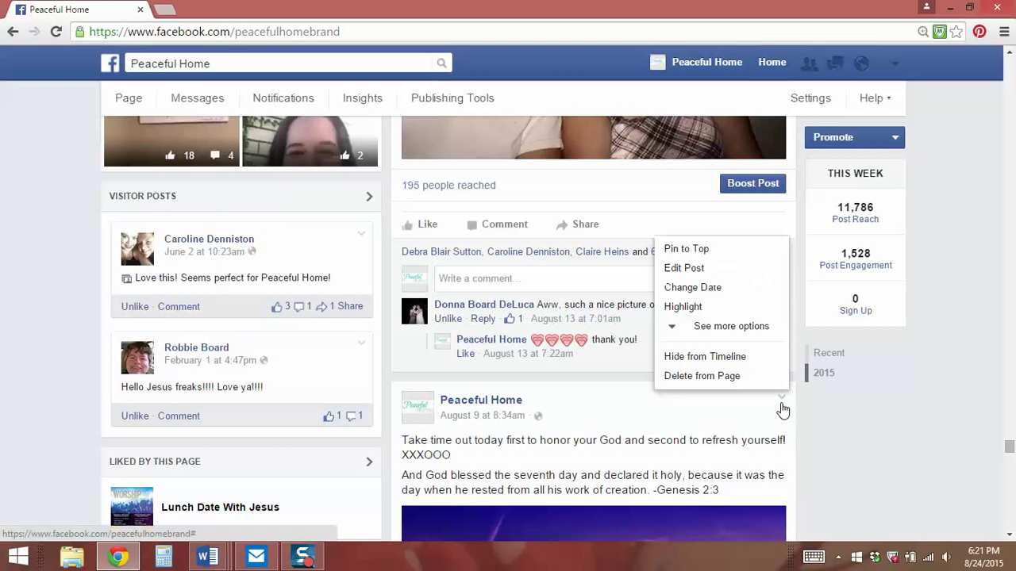